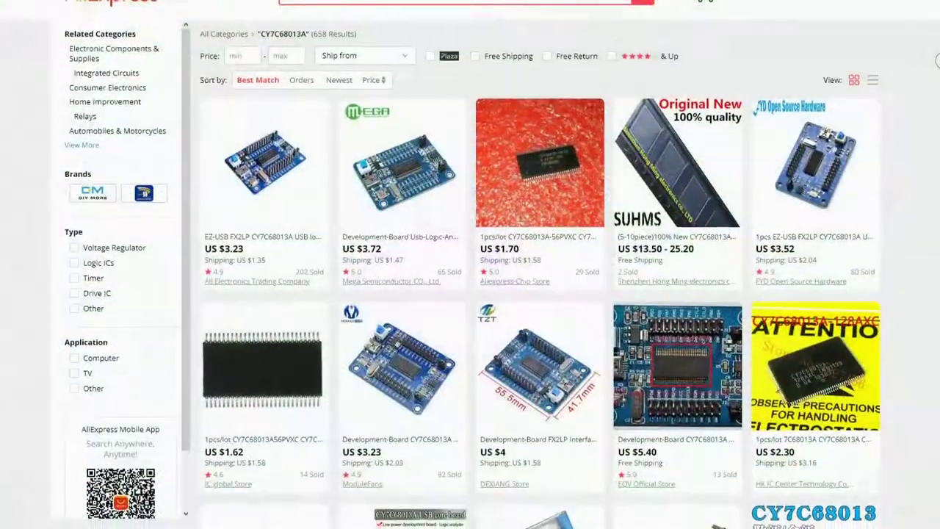
Step: Scroll through the AliExpress search results for CY7C68013A FX2LP boards
scroll(470, 293, down, 3)
scroll(470, 294, down, 1)
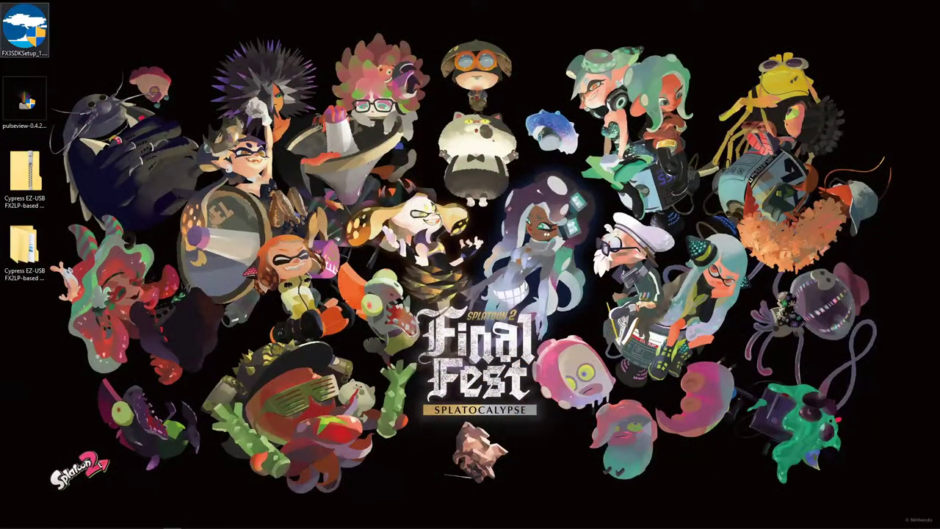
Step: Start the FX3SDKSetup installer and enter the first and last name in the Cypress registration form
click(24, 28)
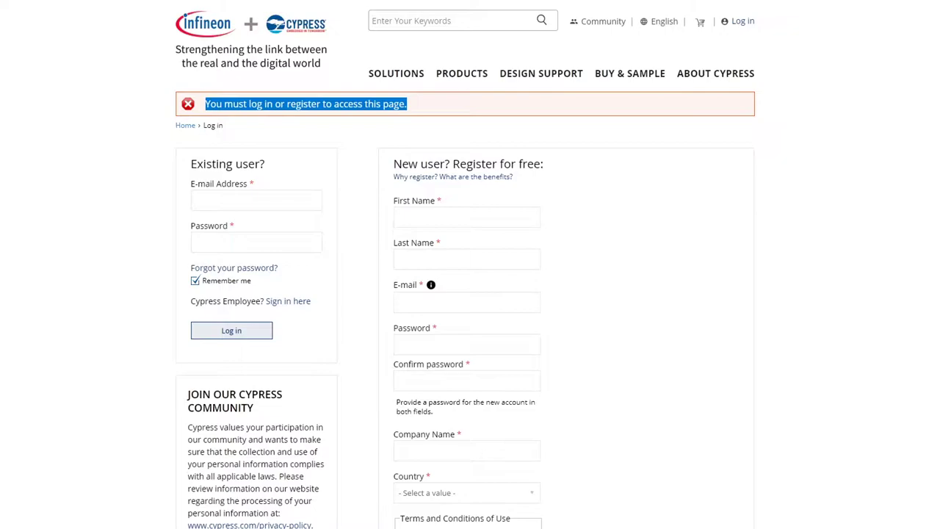
click(466, 217)
text(Logic)
key(Tab)
text(M)
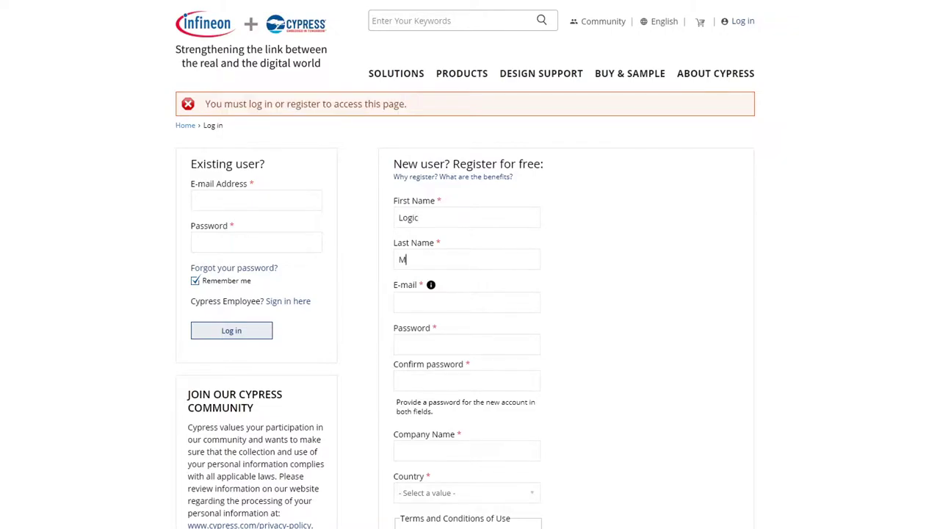
text(cAnalys)
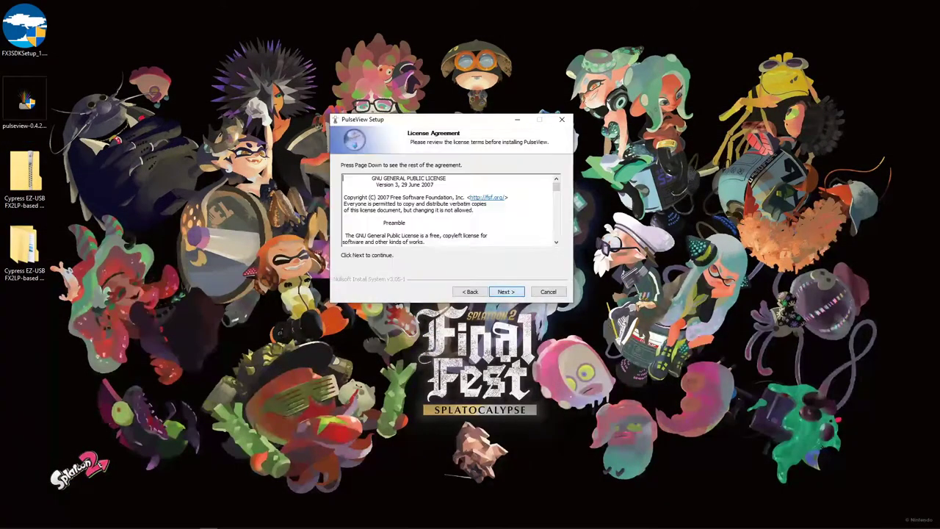
Step: Accept the PulseView GNU GPL v3 licence and continue the install
key(Return)
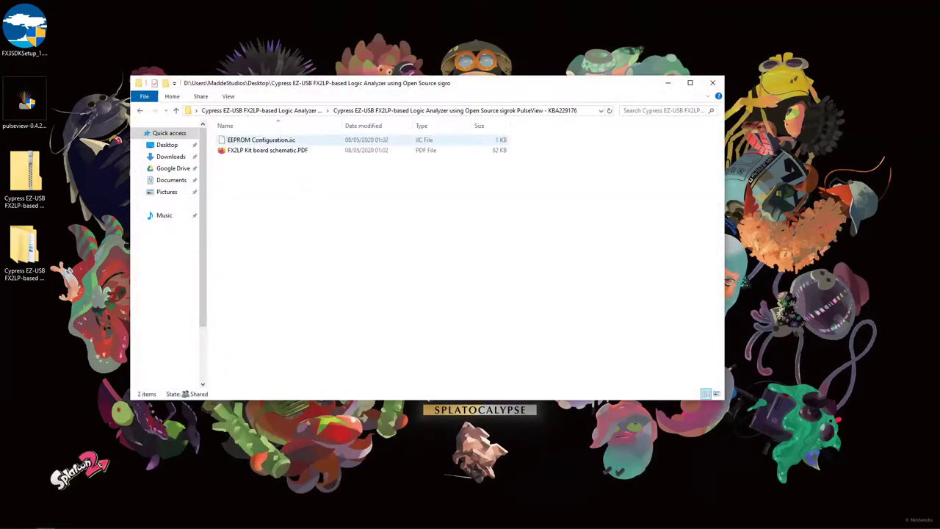
Step: Select EEPROM Configuration.iic in the extracted KBA229176 folder
click(260, 139)
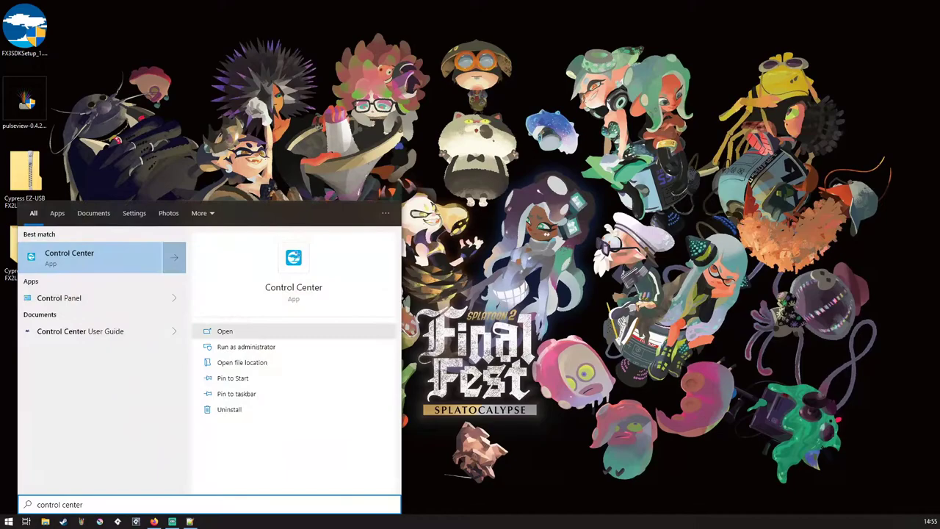
Step: Launch USB Control Center, see no devices listed, close it and open system search
key(Return)
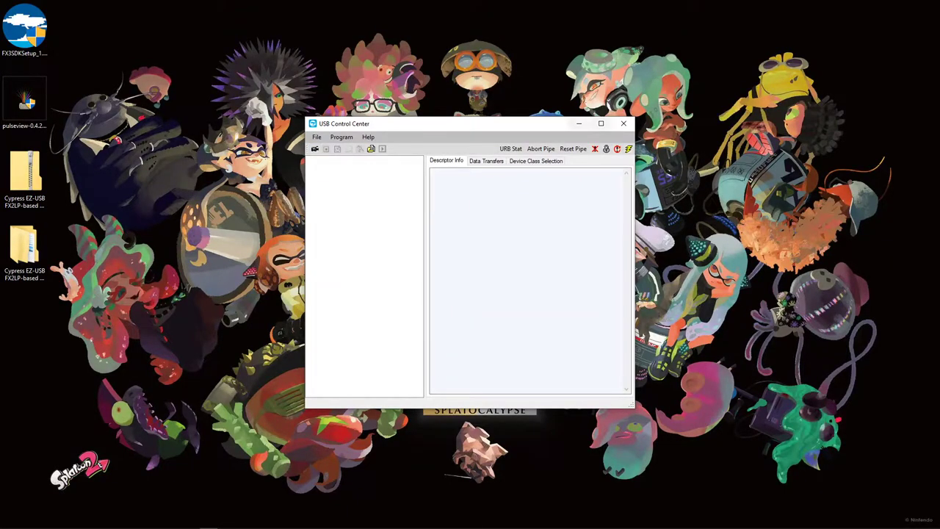
click(624, 124)
key(super)
Step: Open Device Manager via a 'device' search and select the Unknown device
text(device)
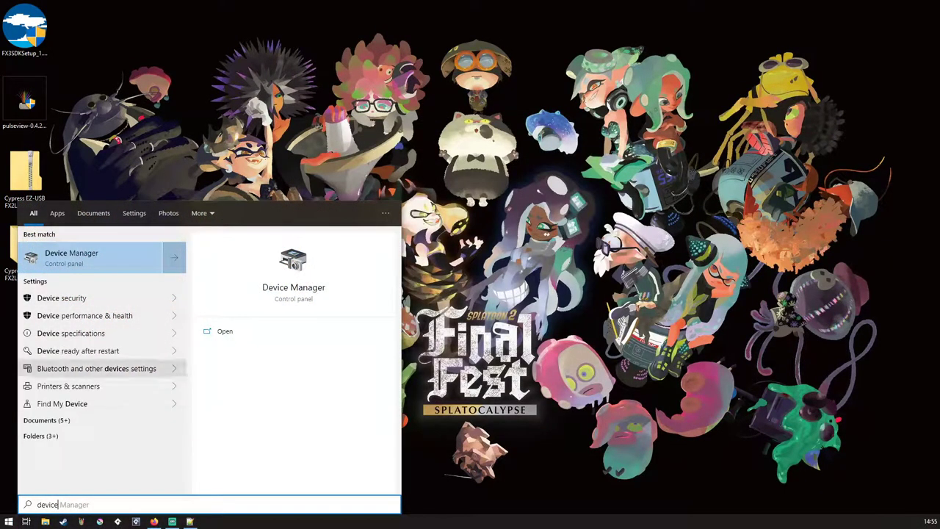
key(Return)
click(247, 218)
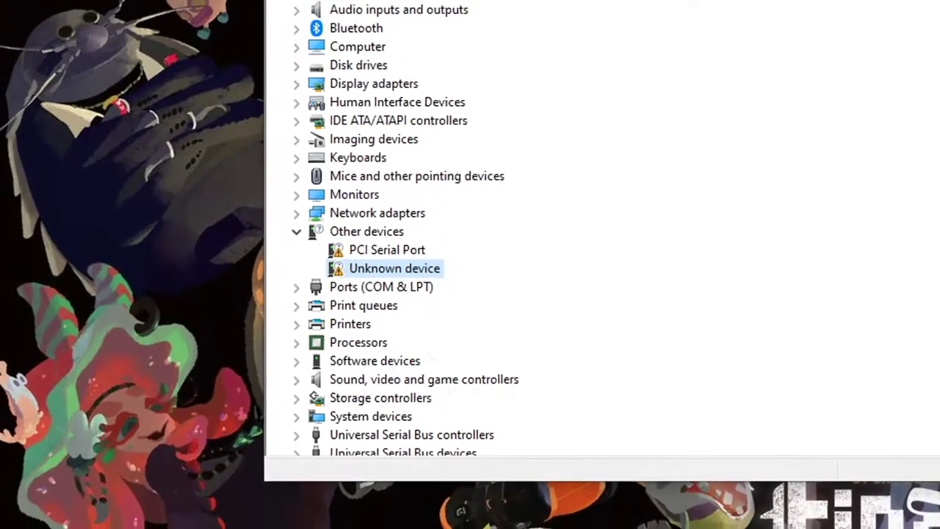
Step: Update the unknown device's driver from the FX3 SDK driver\bin\Win10\x64 folder
right_click(445, 265)
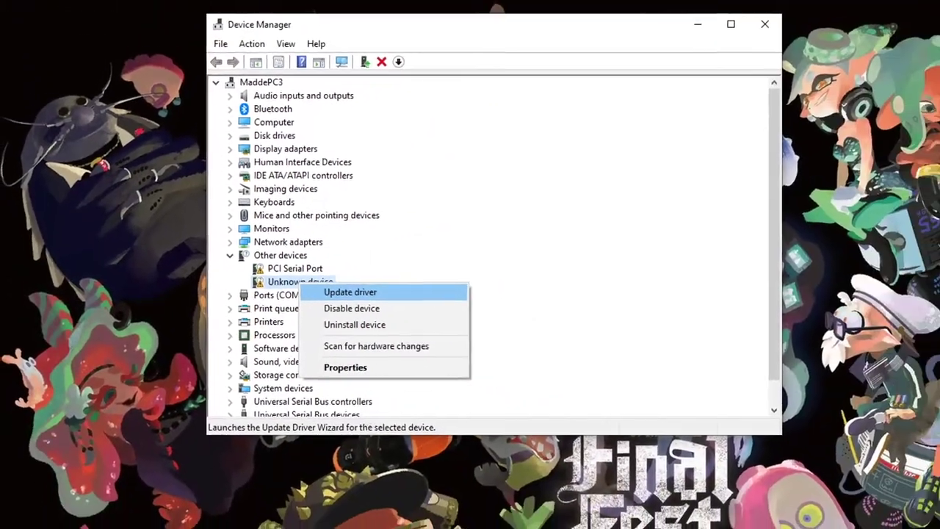
click(351, 291)
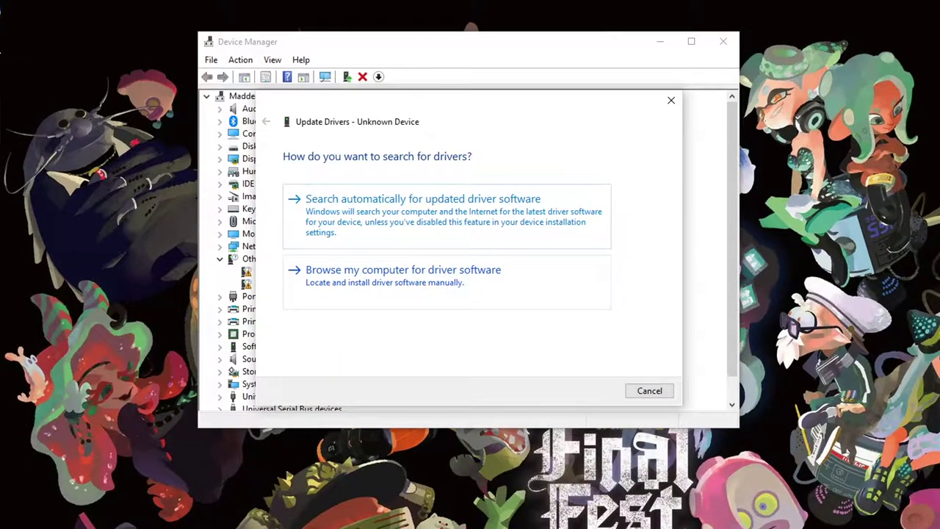
click(403, 270)
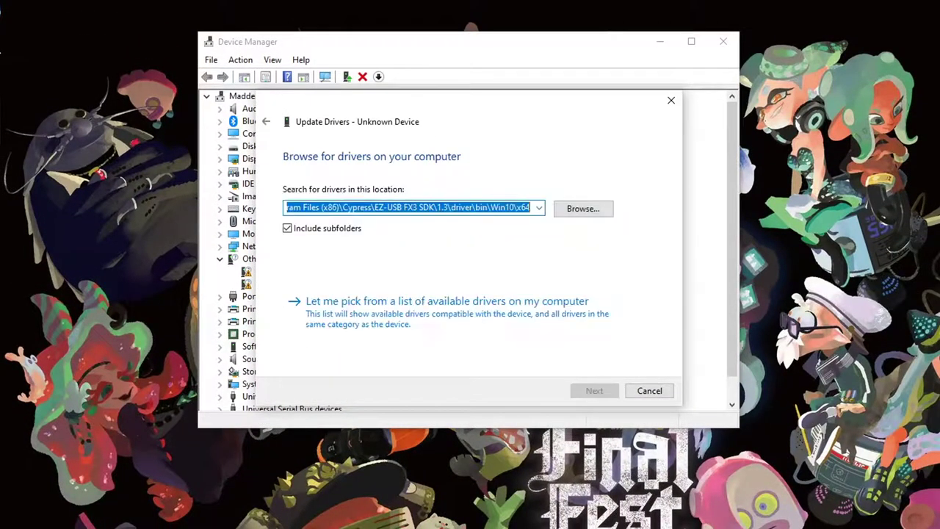
click(583, 209)
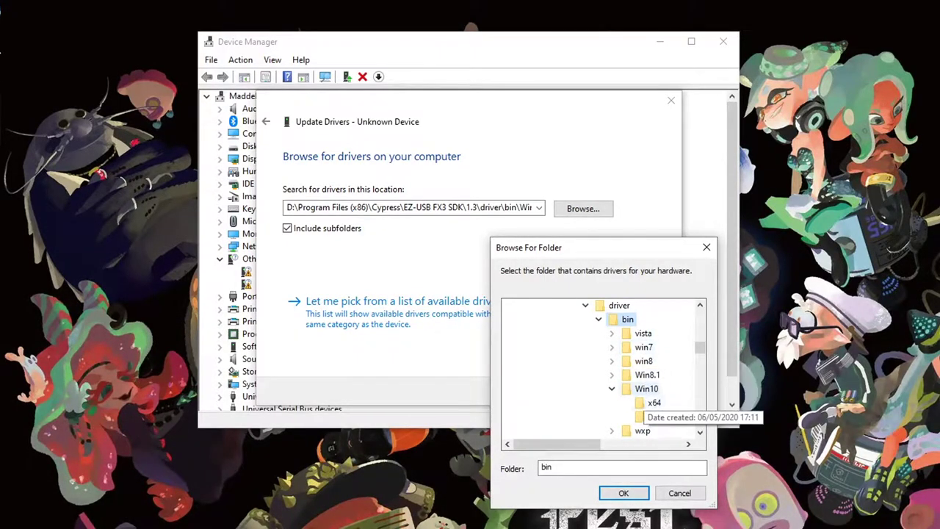
click(646, 389)
click(653, 402)
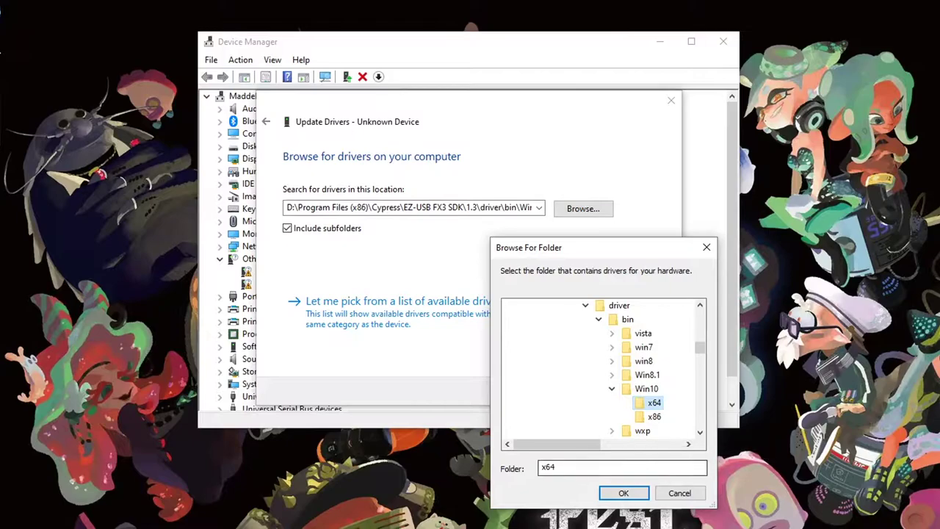
key(Return)
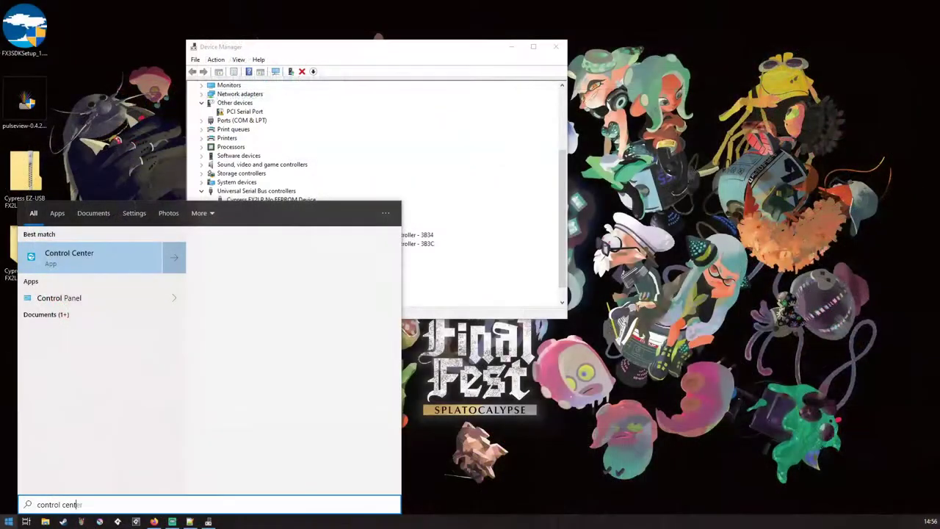
Step: Launch USB Control Center and flash EEPROM Configuration.iic to the board's 64KB EEPROM
text(r)
key(Return)
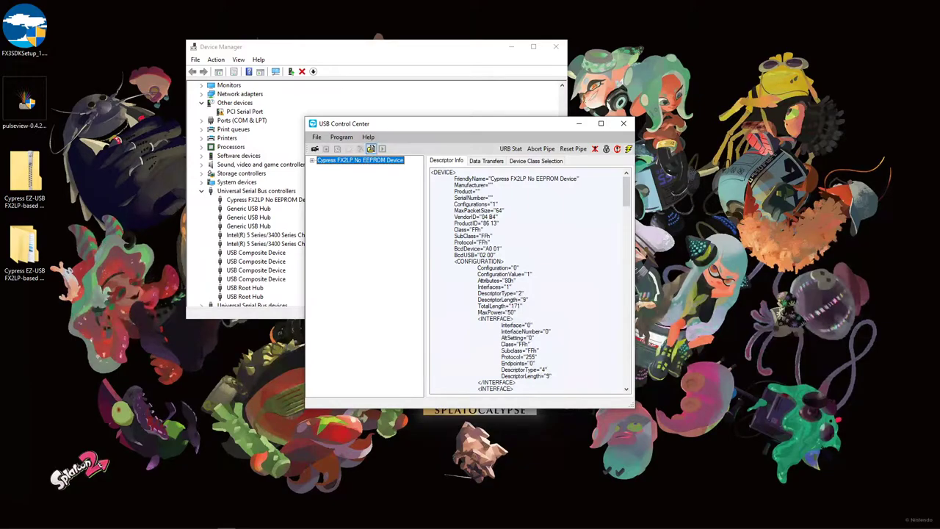
click(341, 137)
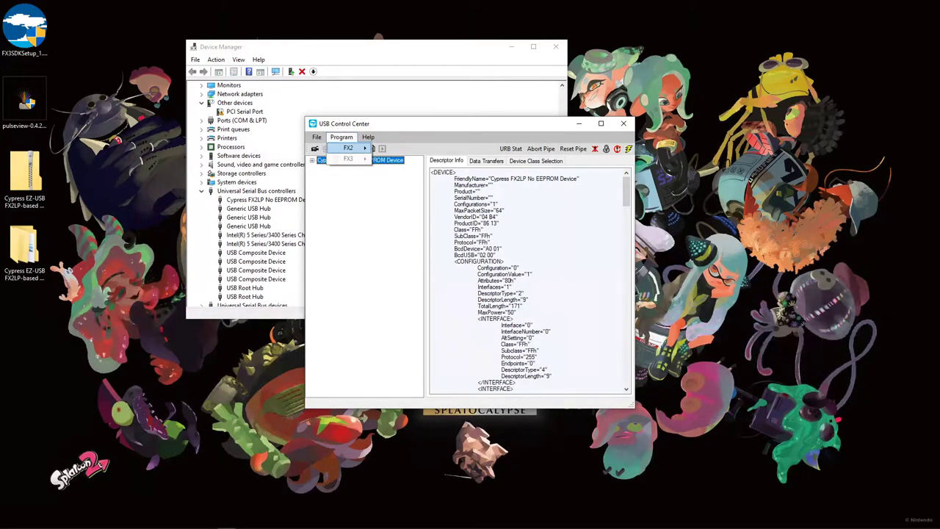
mouse_move(348, 147)
click(407, 170)
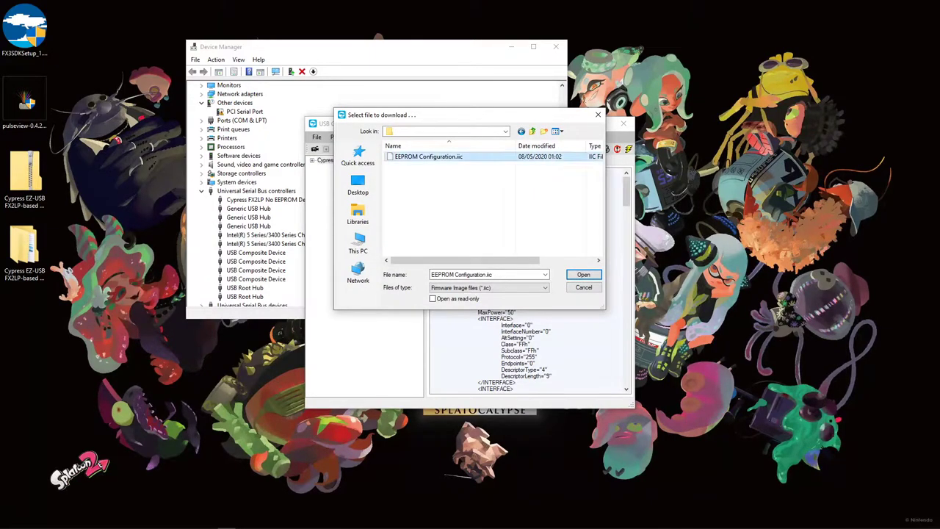
key(Return)
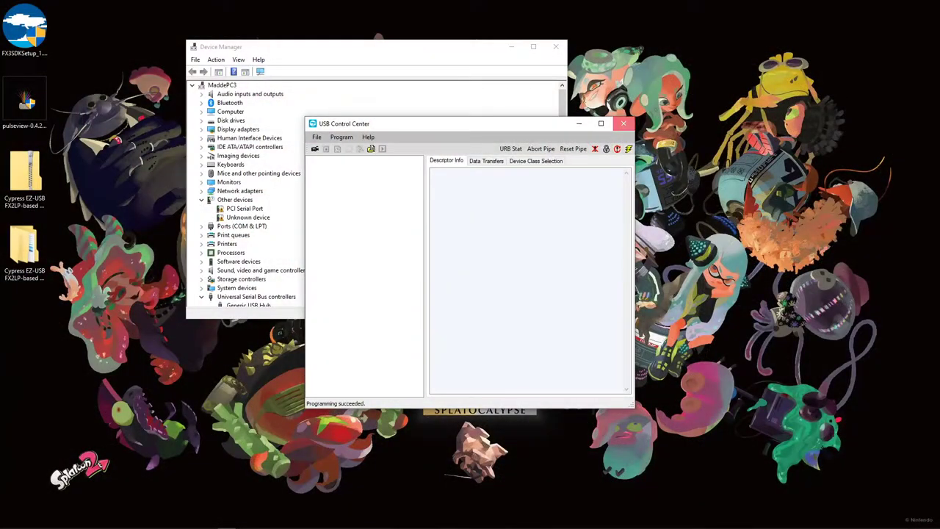
Step: Close USB Control Center, run Zadig as administrator and install WinUSB for the unknown device
click(623, 124)
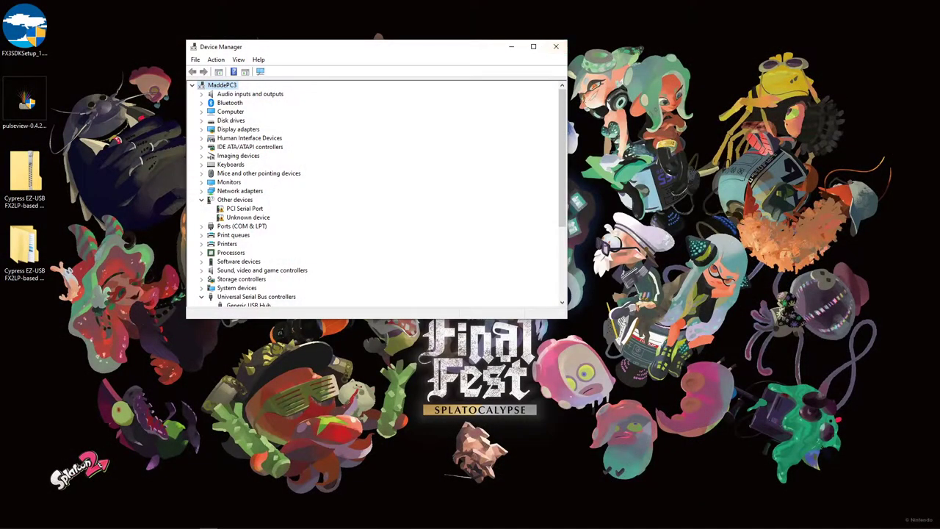
click(248, 217)
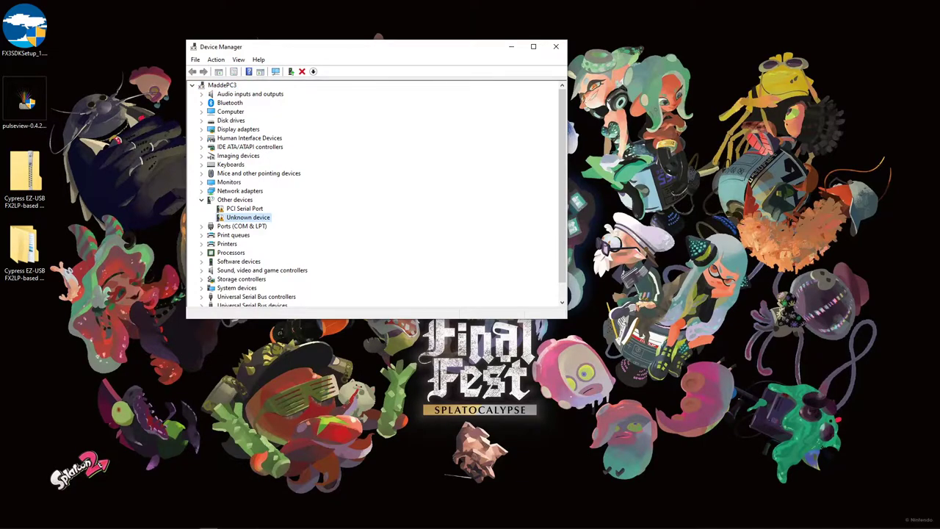
key(super)
text(zadig)
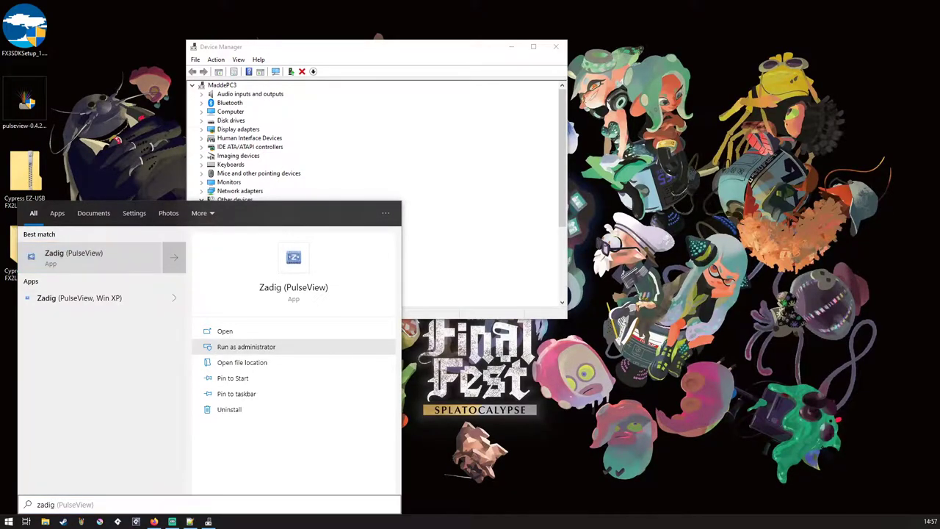
click(246, 347)
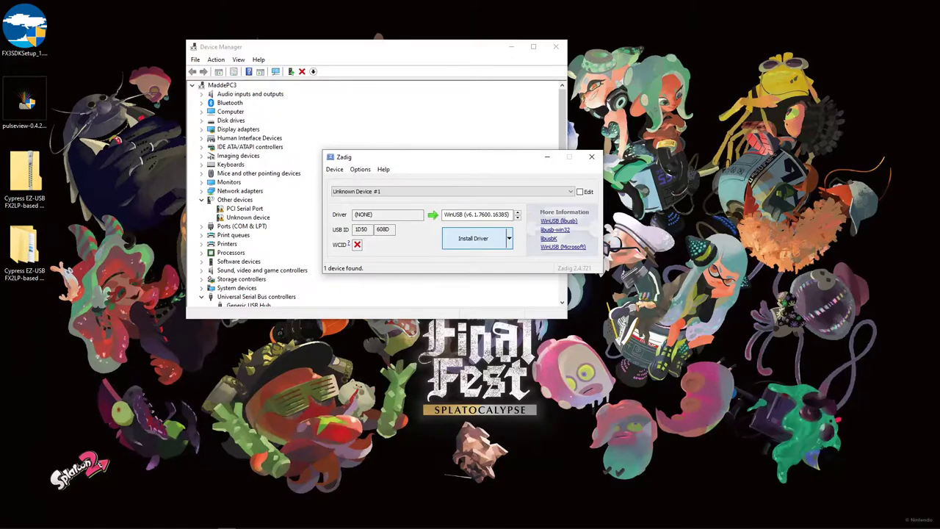
click(472, 238)
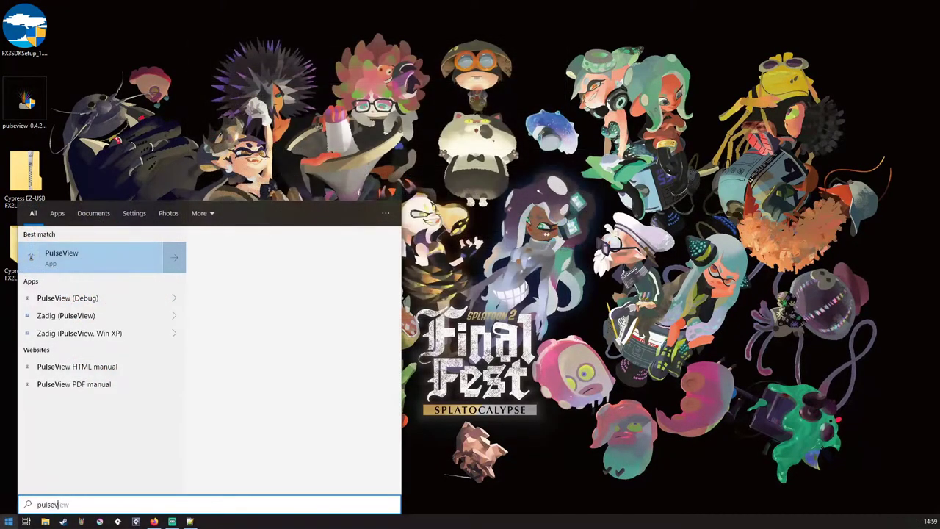
Step: Launch PulseView and scan with the fx2lafw driver, finding sigrok FX2 LA (16ch)
text(iew)
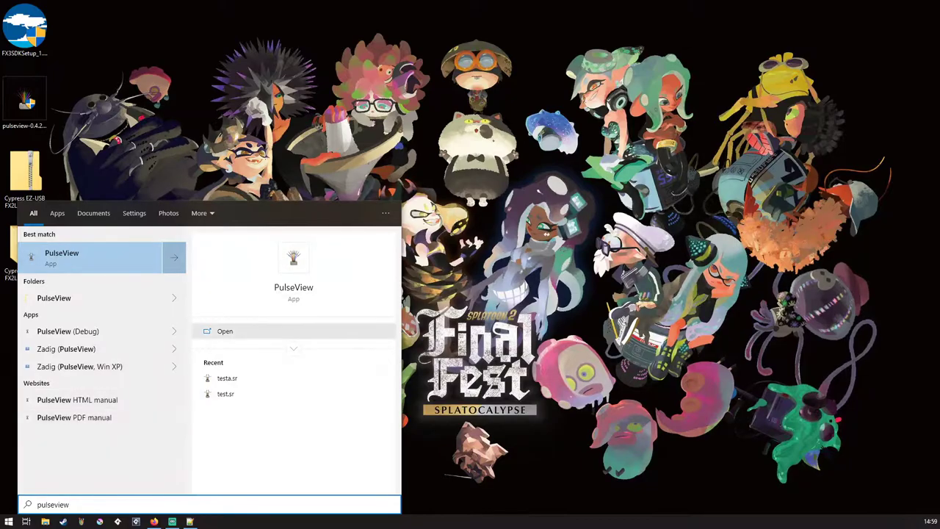
key(Return)
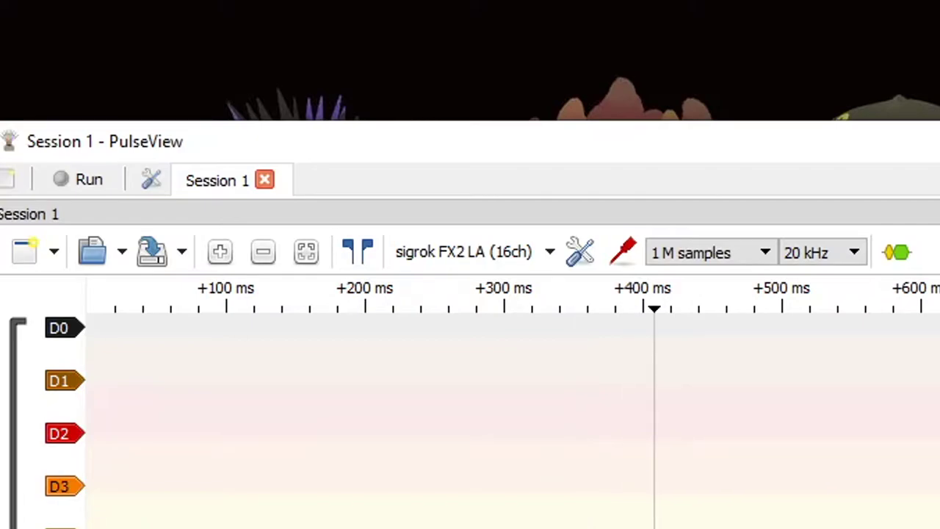
click(545, 251)
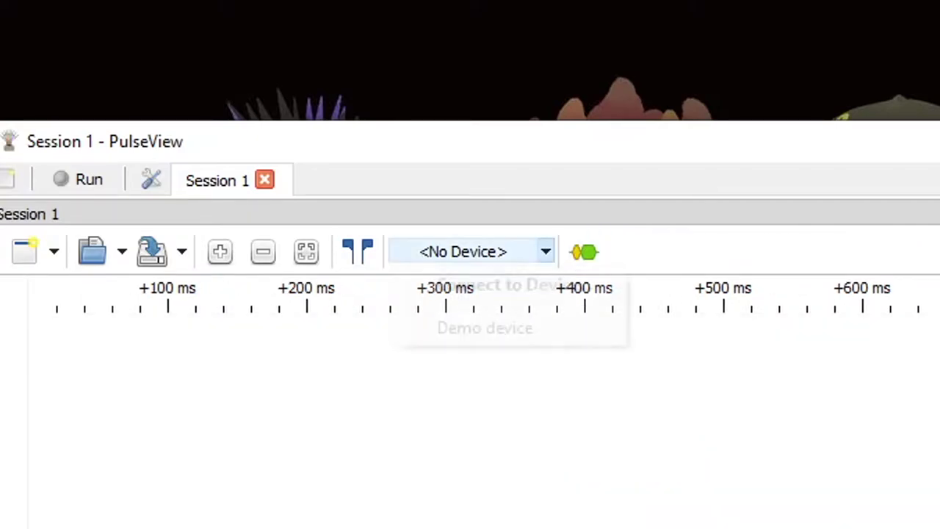
click(506, 285)
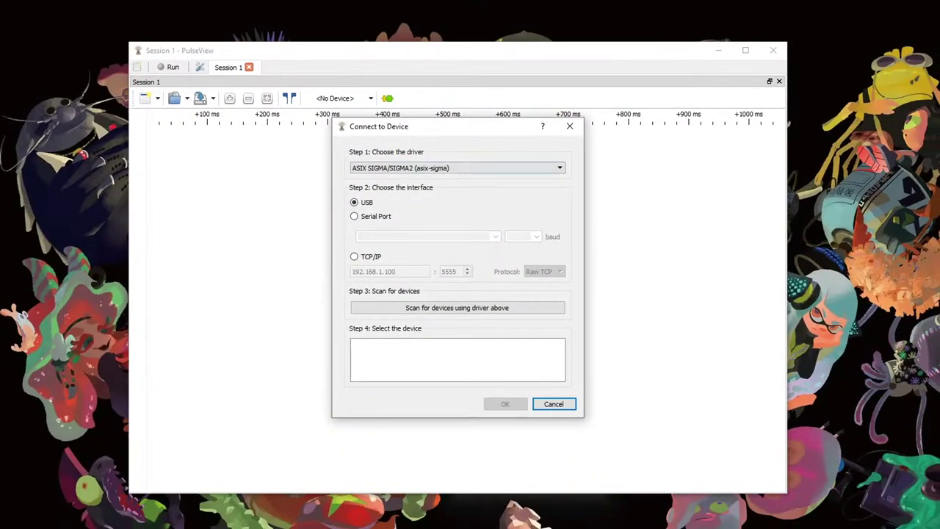
click(455, 168)
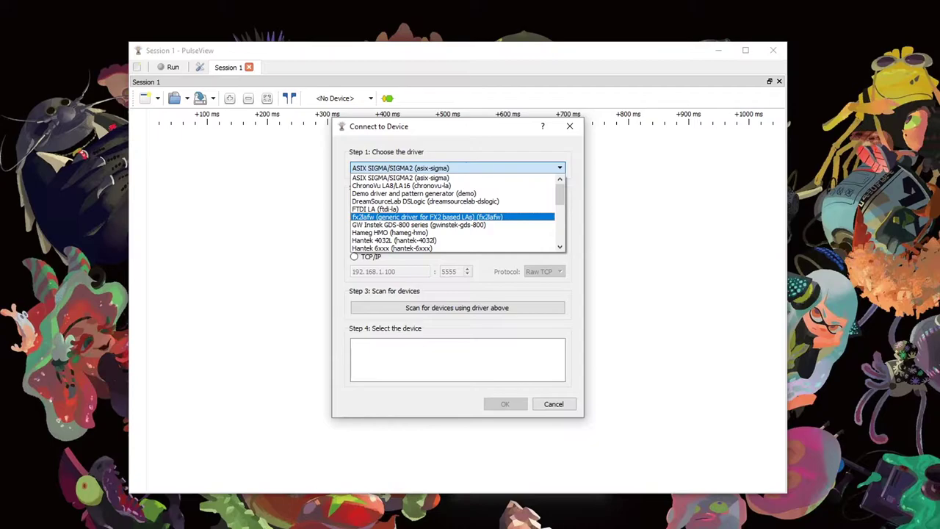
click(427, 217)
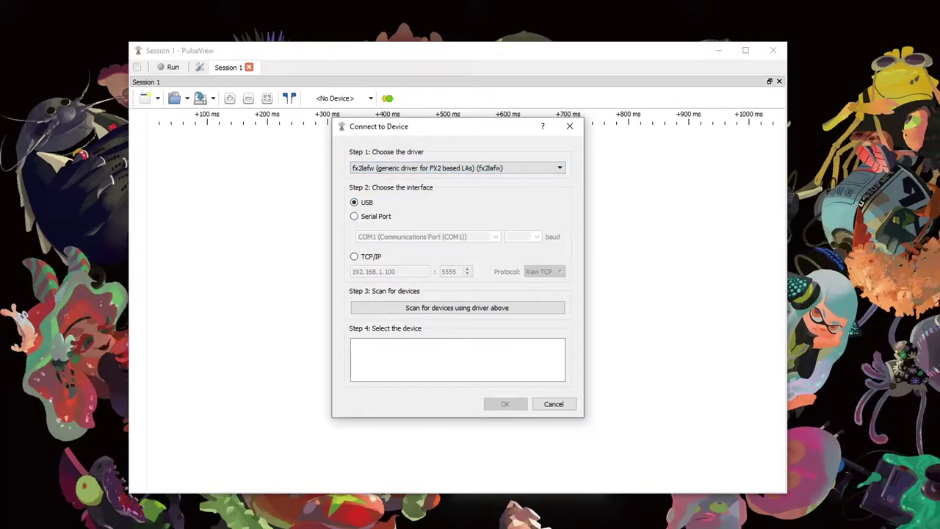
click(457, 307)
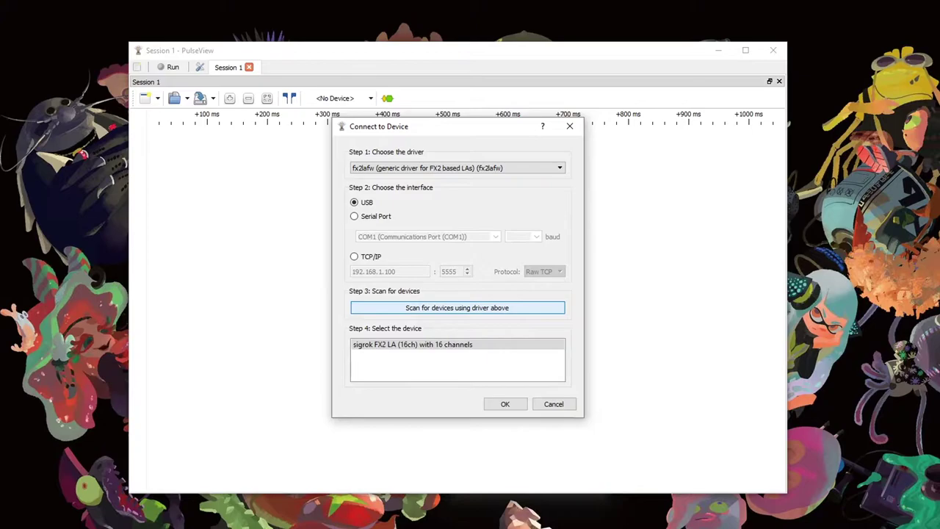
Step: Connect to the detected 16-channel sigrok FX2 LA analyzer
key(Return)
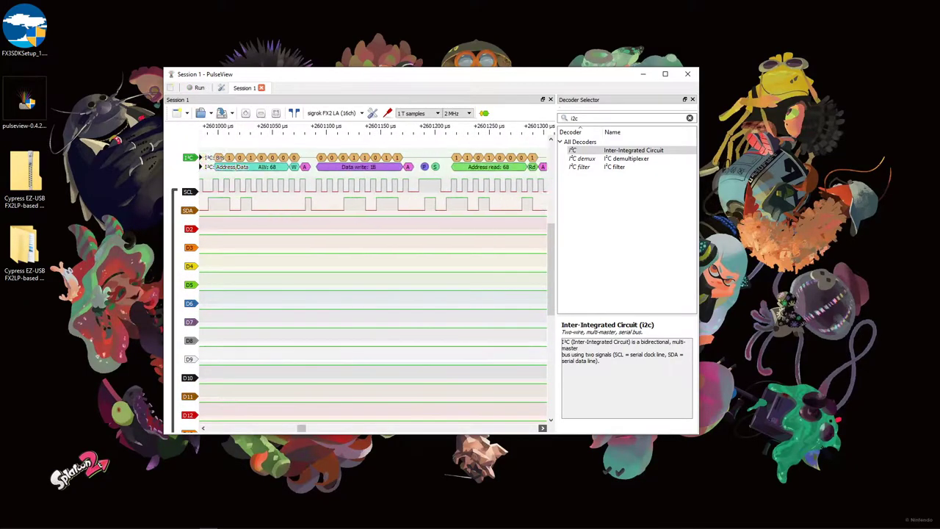
Step: Zoom into the I2C trace and span one SCL bit with cursors, reading 9.82 µs (≈101.8 kHz)
scroll(367, 191, right, 10)
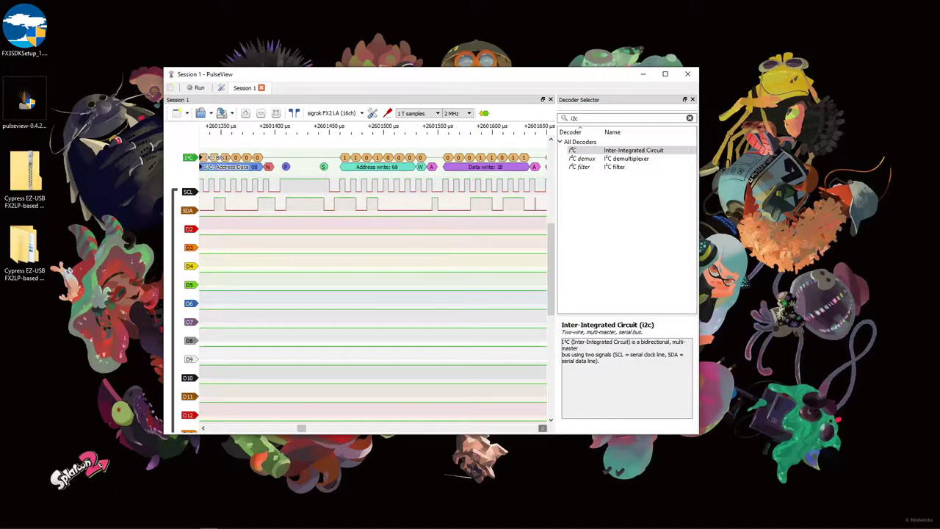
scroll(372, 191, right, 12)
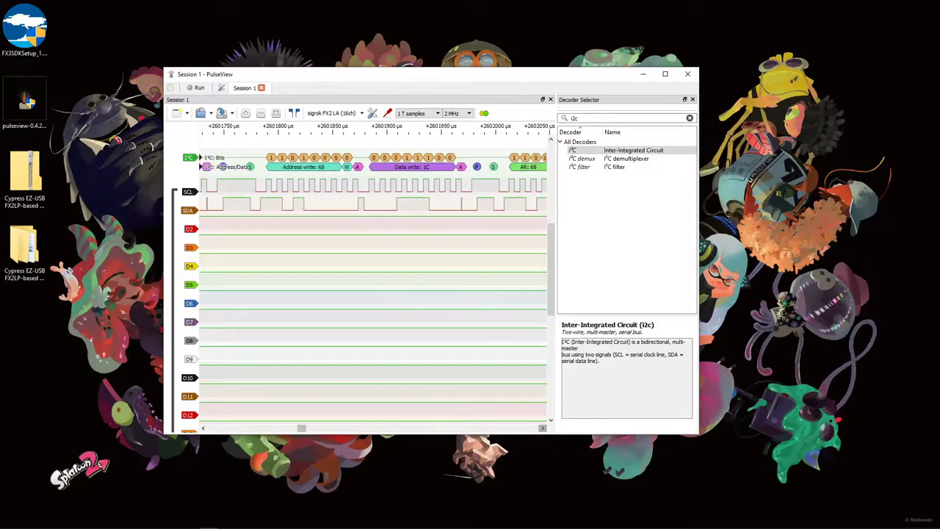
scroll(243, 220, up, 6)
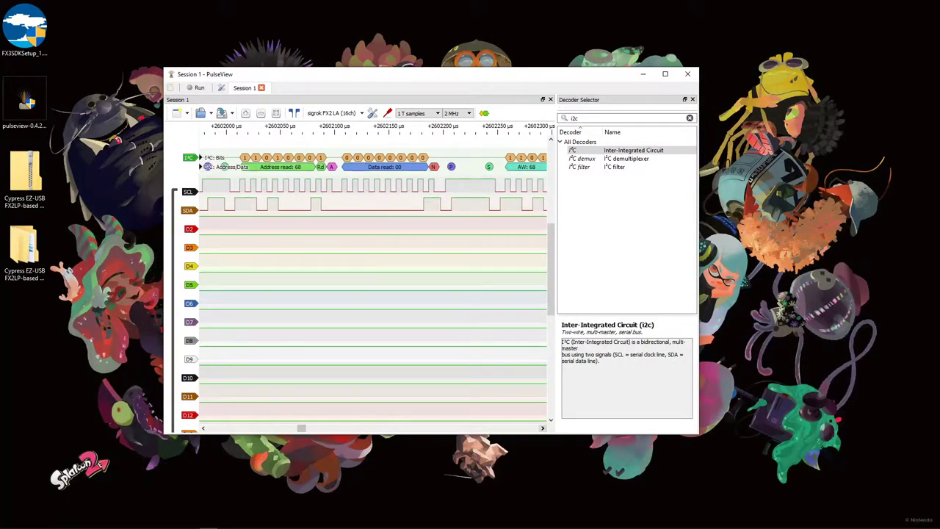
drag(243, 129, 366, 130)
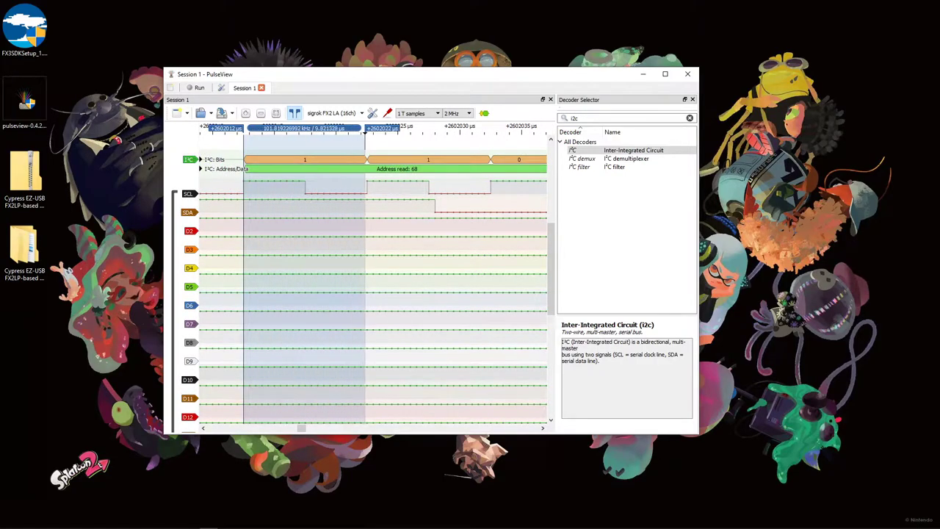